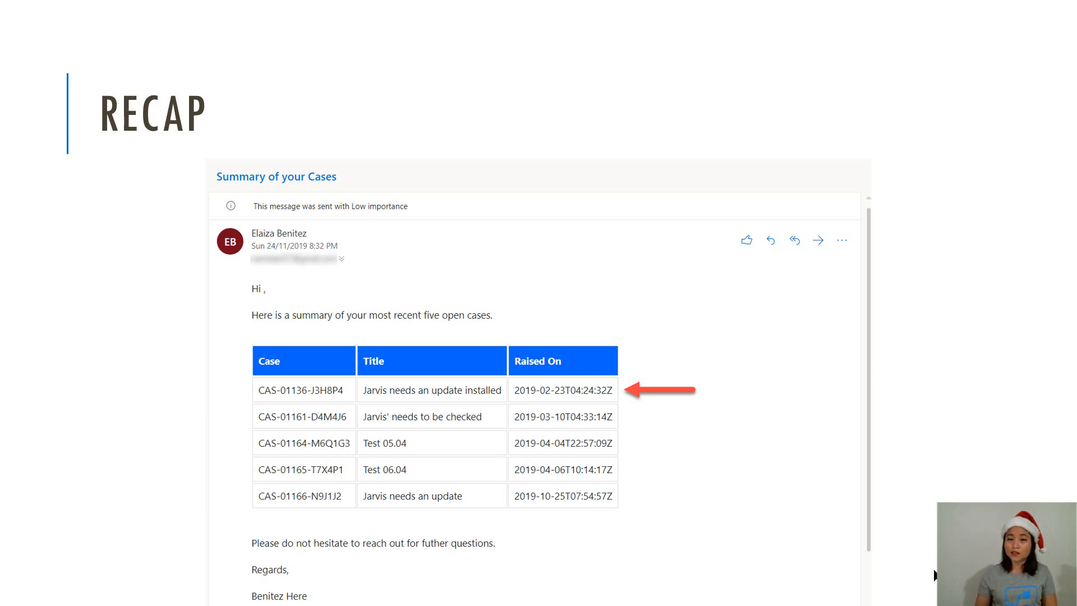
Step: End the slide show, switch to Power Automate in Chrome and expand the 1.2 Create HTML table action of the Timezone 1 flow
{"action": "key", "text": "Right"}
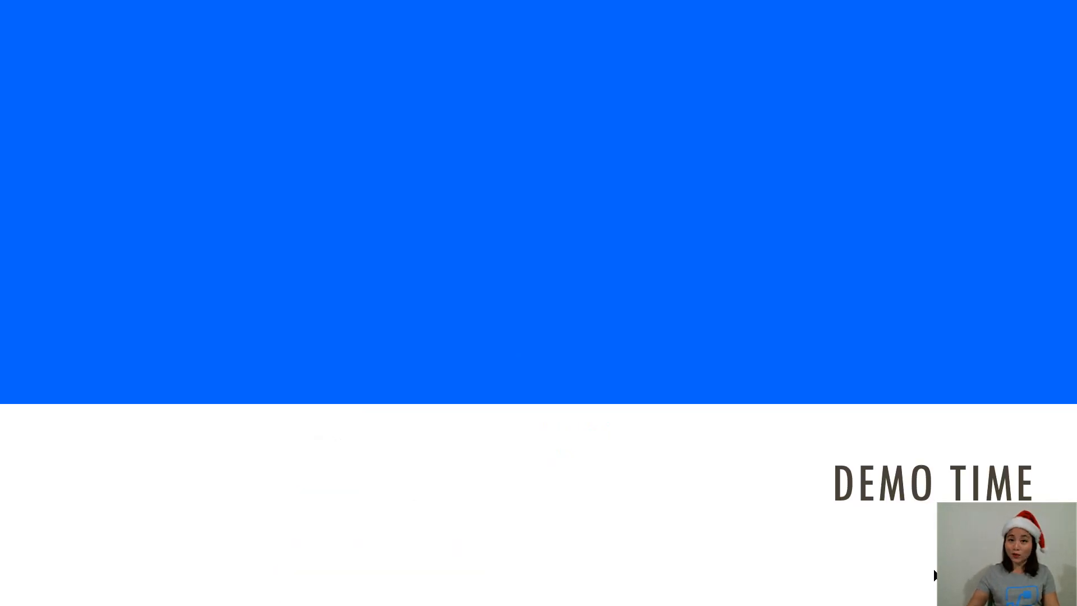
{"action": "key", "text": "Escape"}
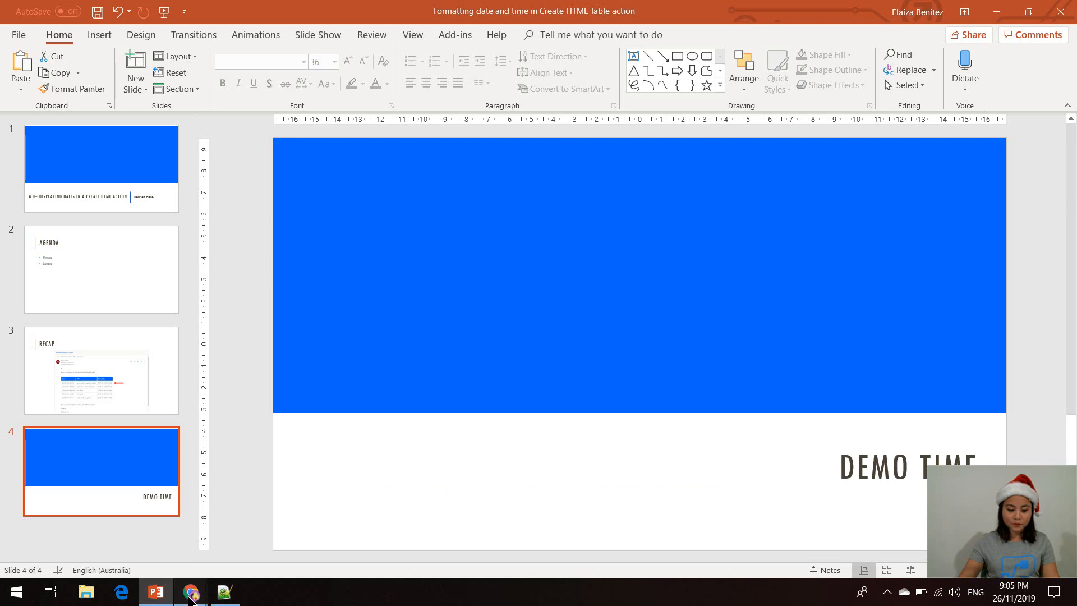
{"action": "left_click", "coordinate": [144, 558]}
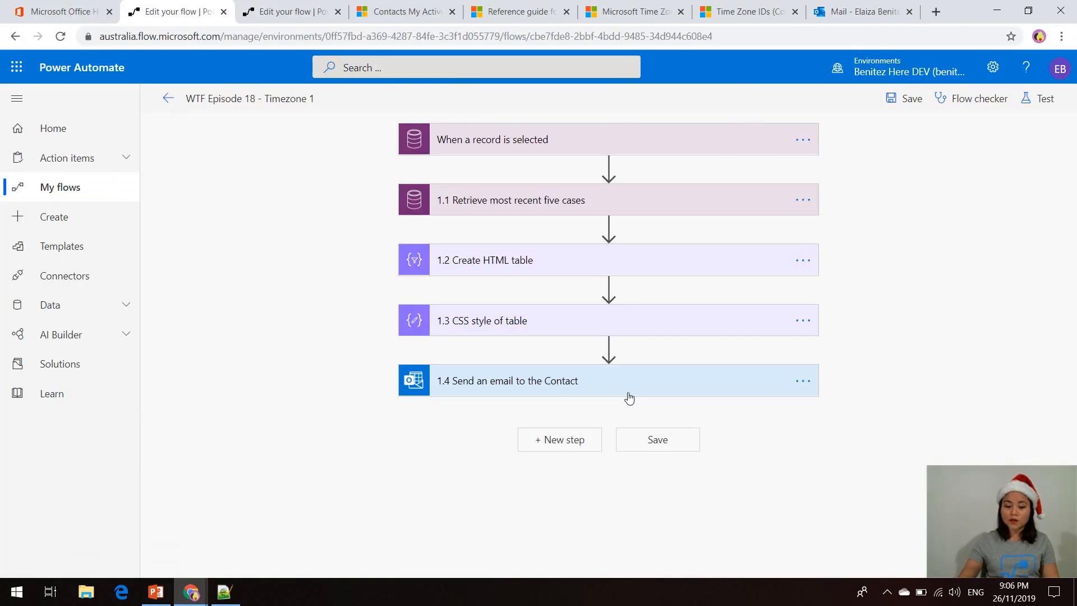
{"action": "left_click", "coordinate": [570, 265]}
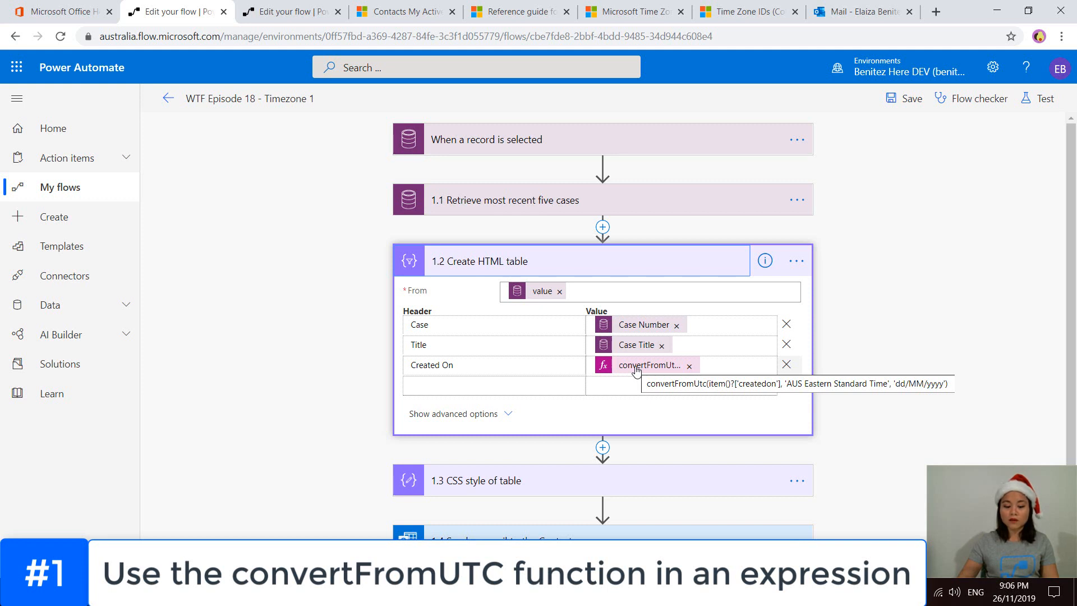
Step: Review the convertFromUtc parameters in the functions reference and the Option 1 example expression in Notepad++
{"action": "left_click", "coordinate": [524, 11]}
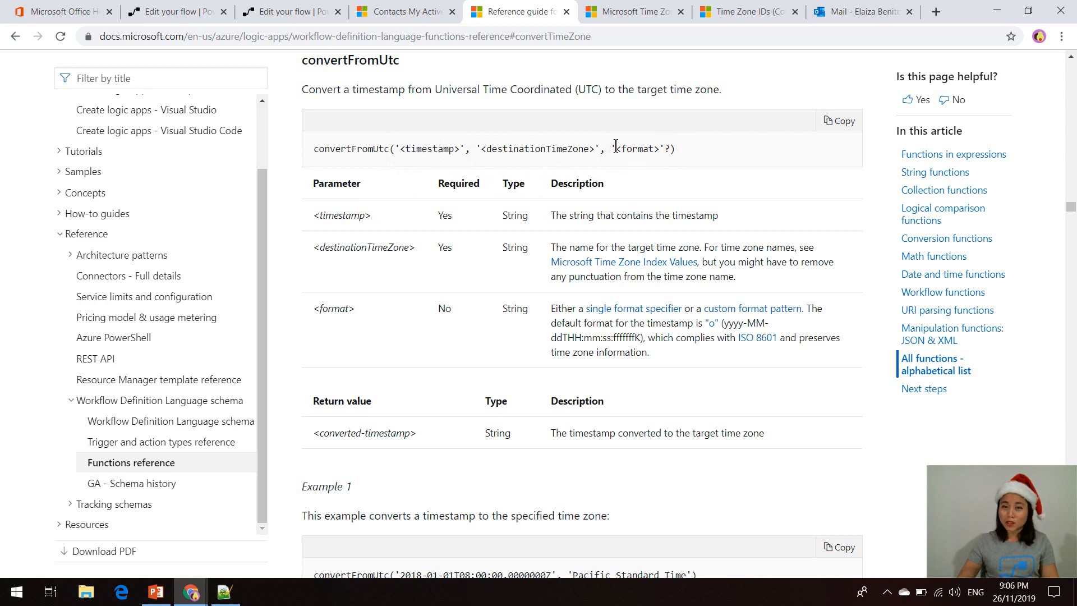
{"action": "left_click", "coordinate": [225, 592]}
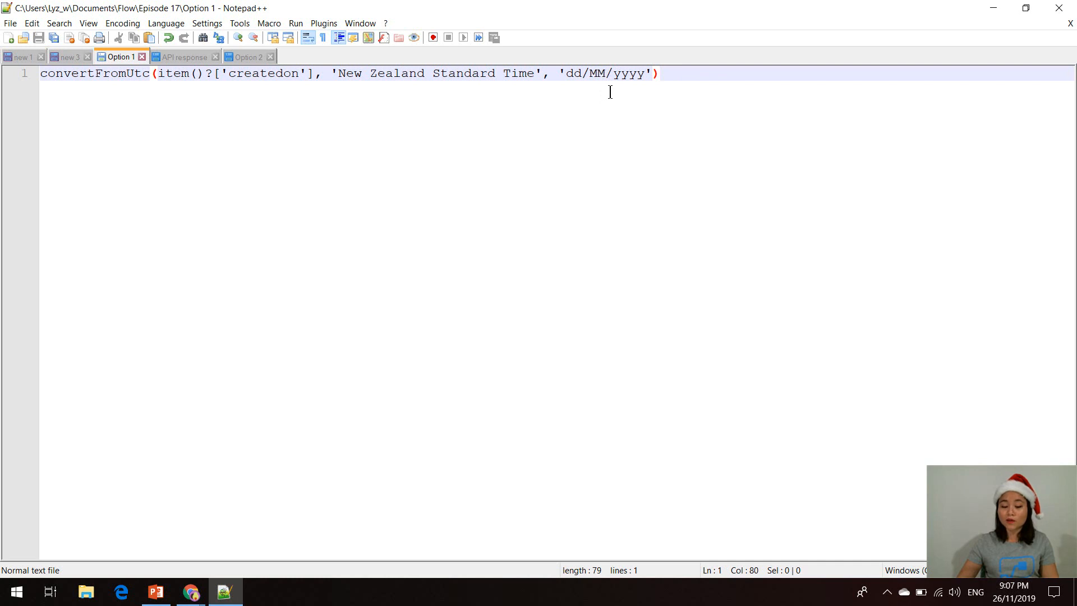
{"action": "left_click", "coordinate": [993, 9]}
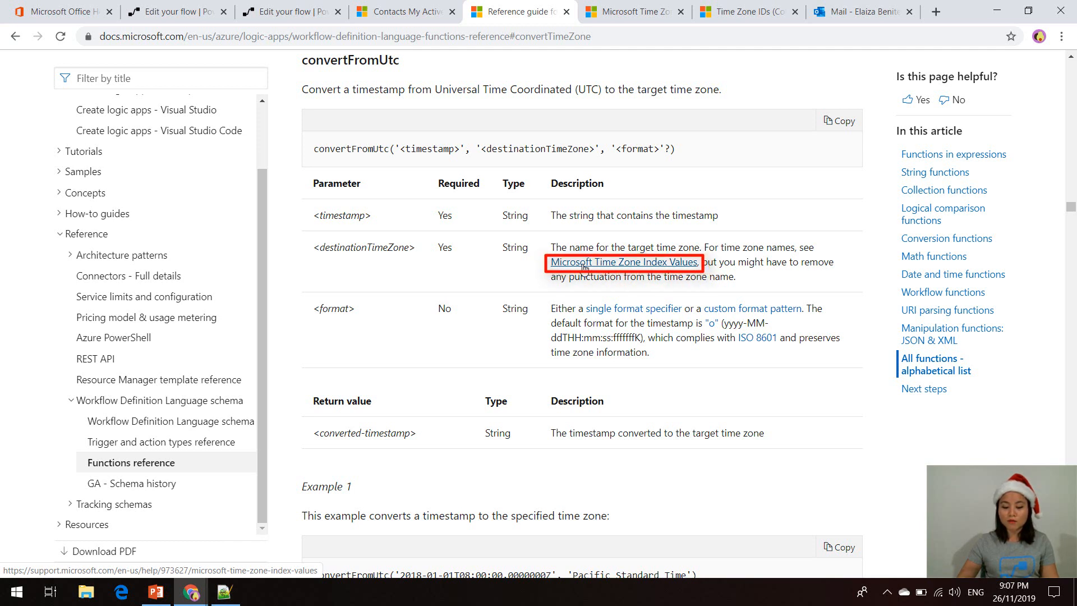
Step: Compare the names on the Microsoft Time Zone Index Values and Time Zone IDs pages with the Timezone 1 flow's convertFromUtc expression
{"action": "left_click", "coordinate": [617, 12]}
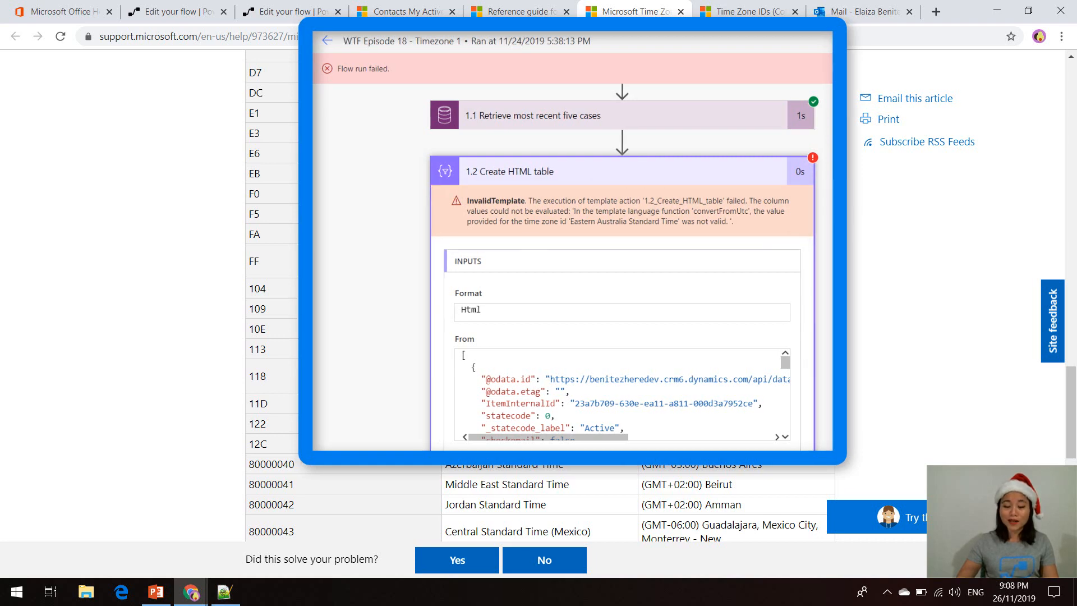
{"action": "left_click", "coordinate": [541, 12]}
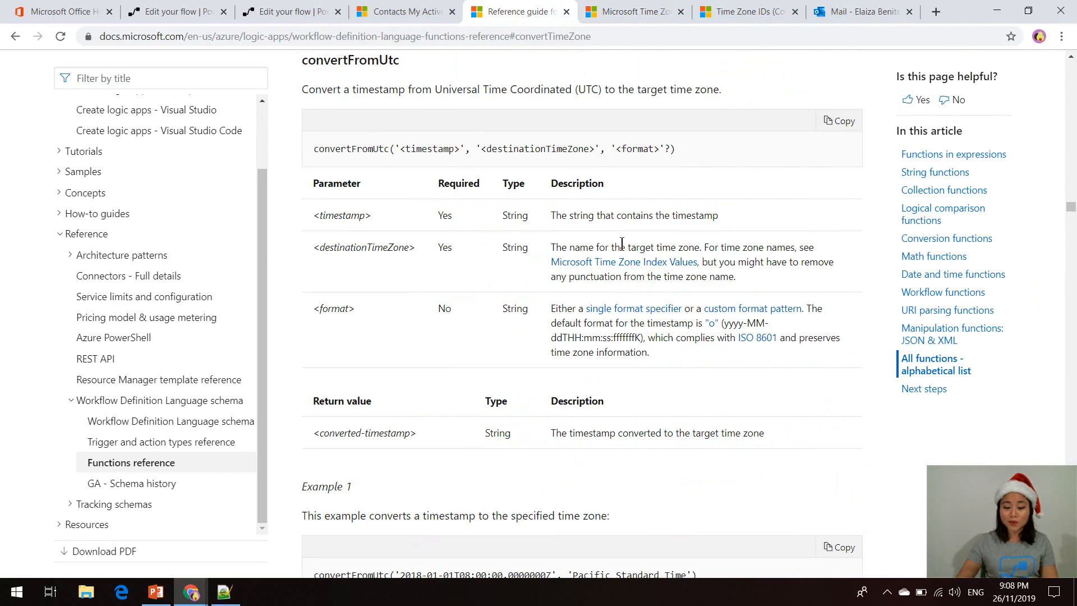
{"action": "left_click", "coordinate": [636, 14]}
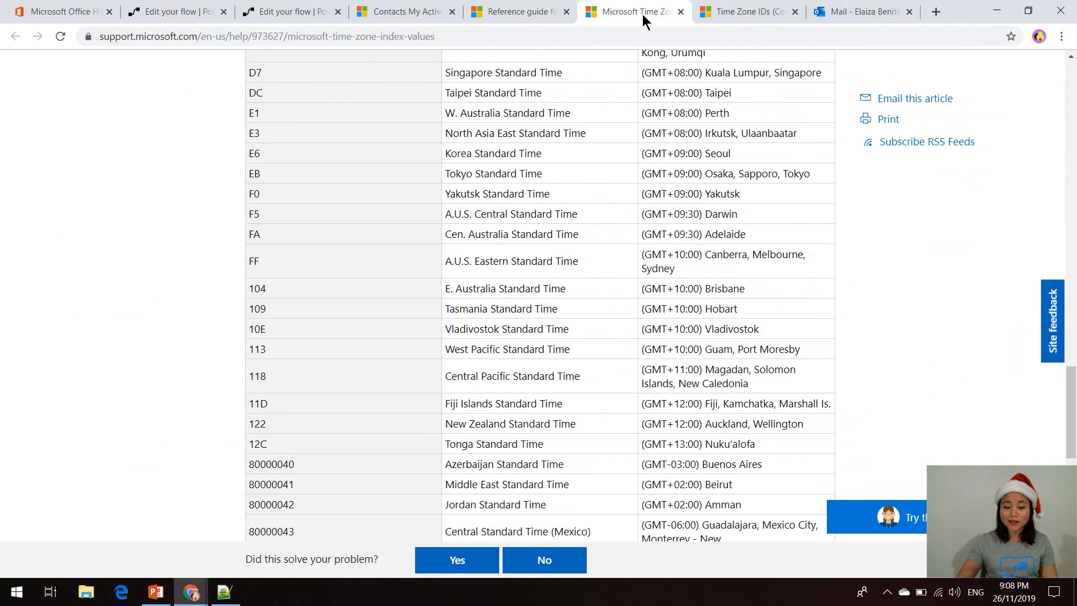
{"action": "left_click", "coordinate": [745, 14]}
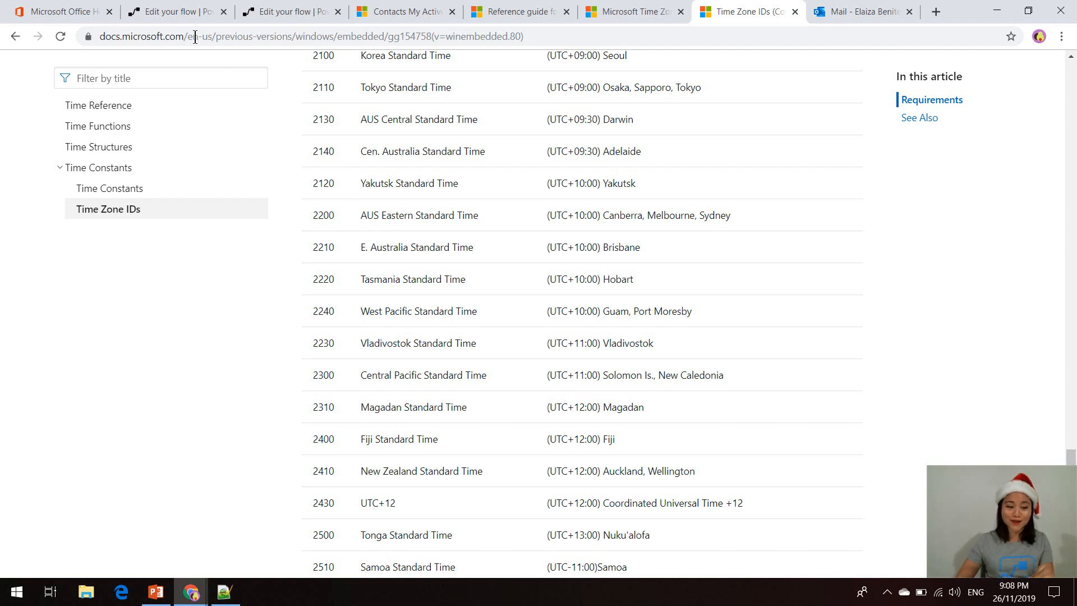
{"action": "left_click", "coordinate": [168, 11]}
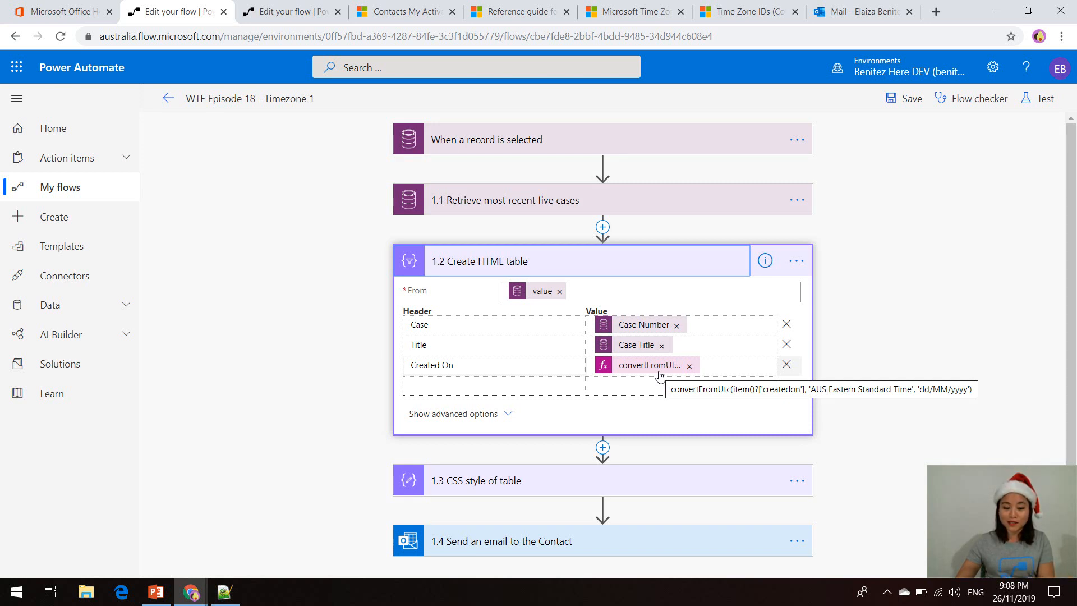
Step: Run the WTF Episode 18 - Timezone 1 flow on the selected contact in Dynamics 365 and close the run dialog
{"action": "left_click", "coordinate": [395, 9]}
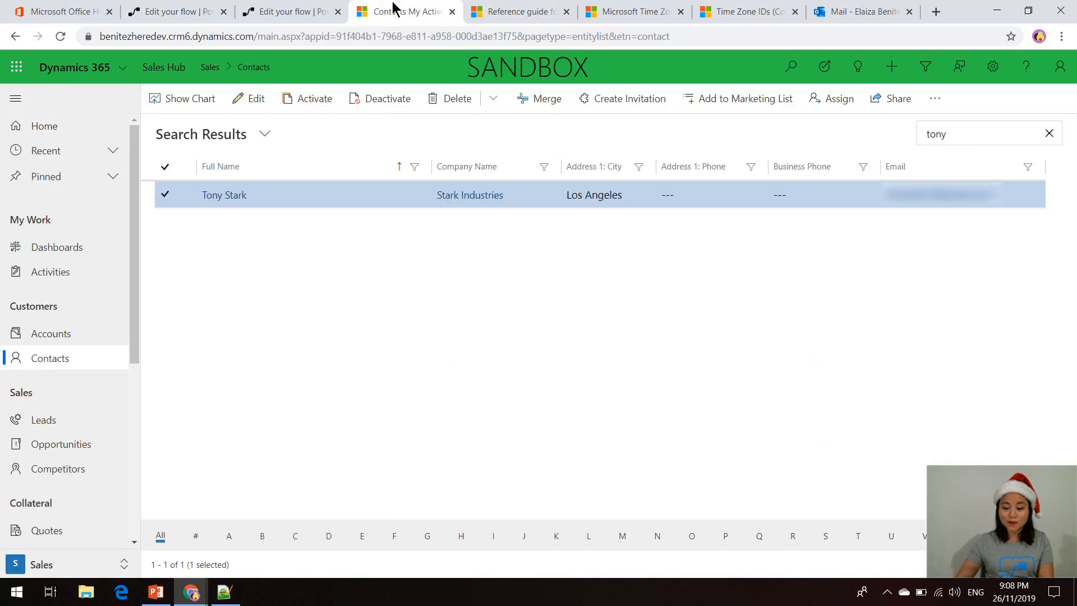
{"action": "left_click", "coordinate": [934, 98]}
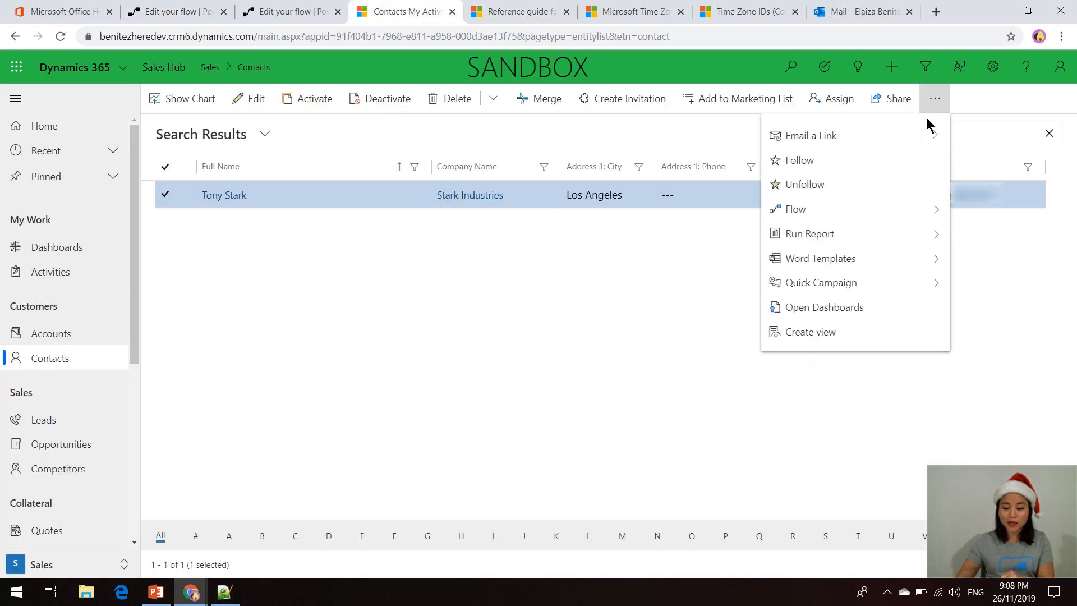
{"action": "left_click", "coordinate": [896, 218]}
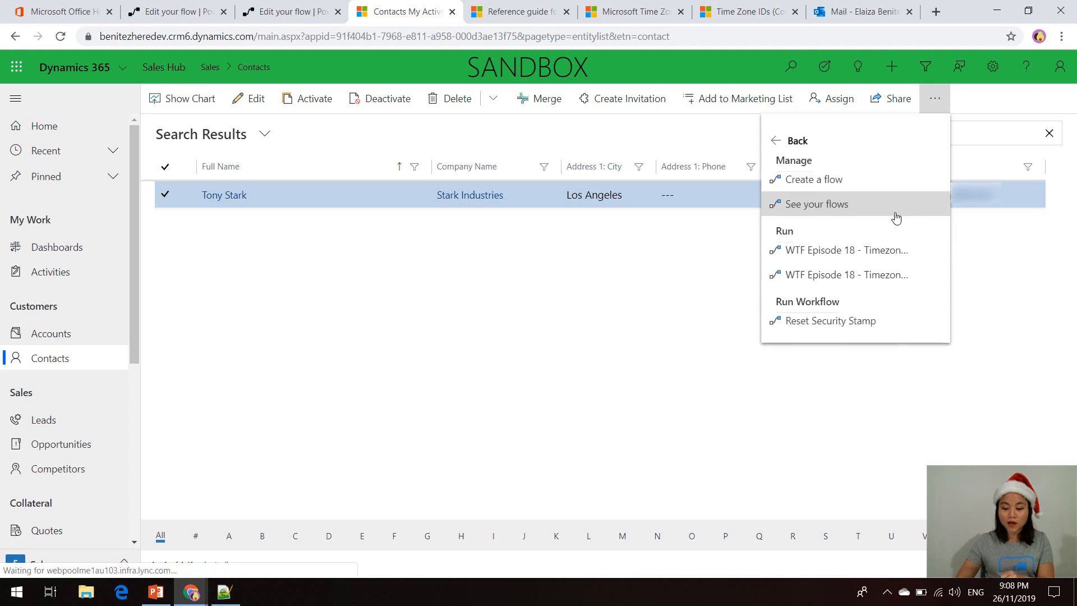
{"action": "left_click", "coordinate": [892, 254]}
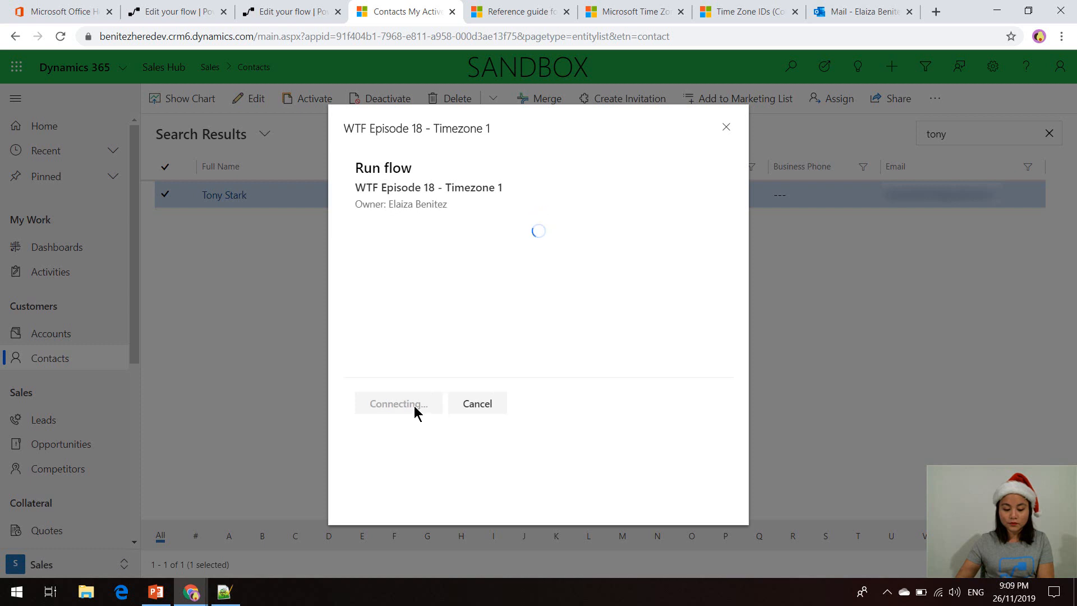
{"action": "left_click", "coordinate": [416, 409]}
{"action": "left_click", "coordinate": [374, 402]}
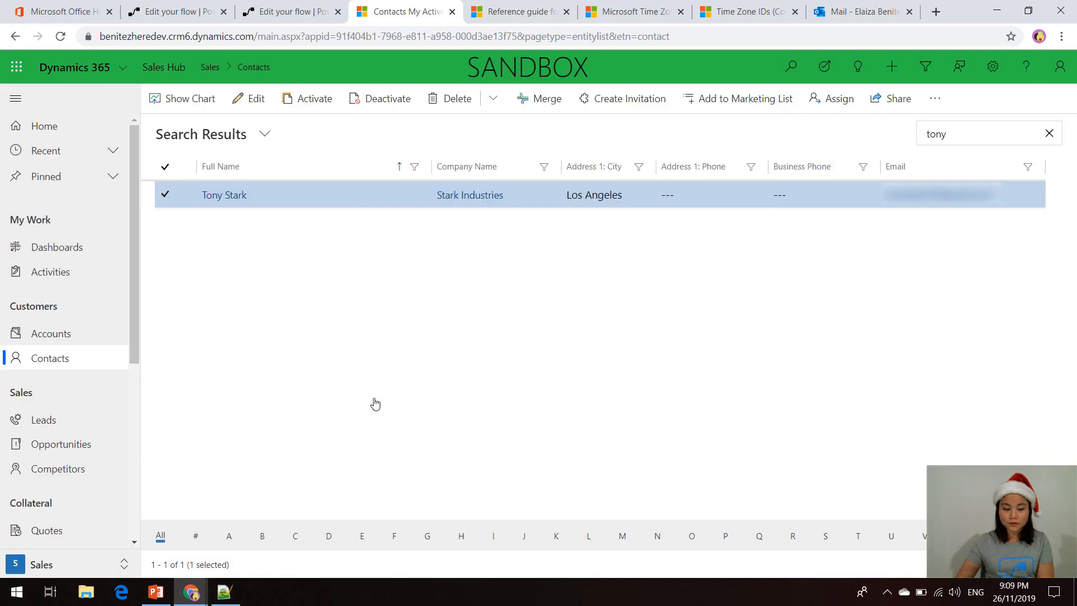
Step: Check the Timezone 1 flow's run history and read the newest case summary email in Outlook's Sent Items
{"action": "left_click", "coordinate": [168, 12]}
{"action": "left_click", "coordinate": [168, 99]}
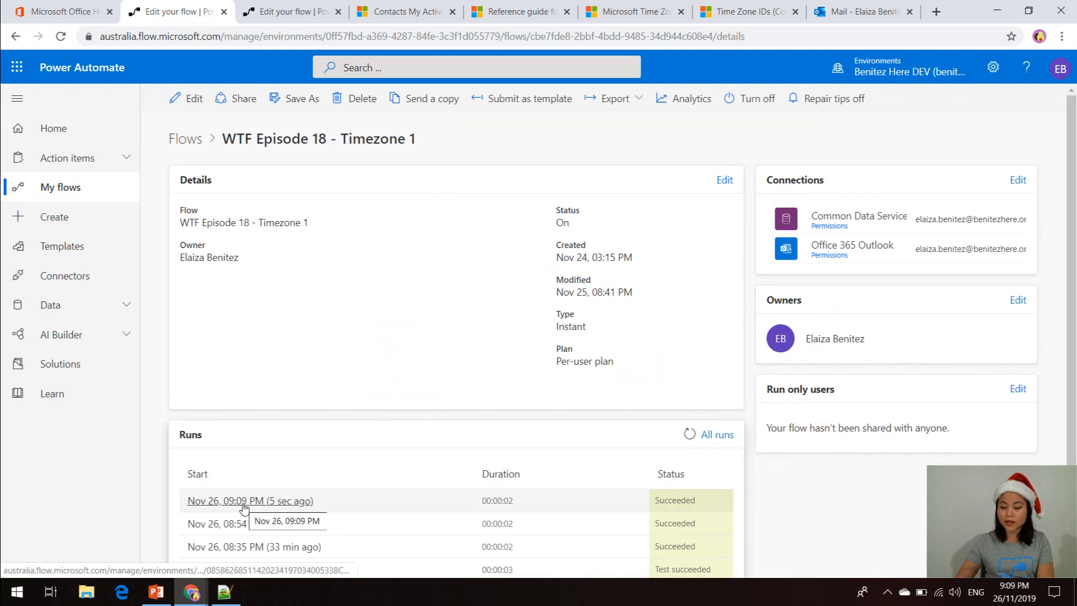
{"action": "left_click", "coordinate": [873, 10]}
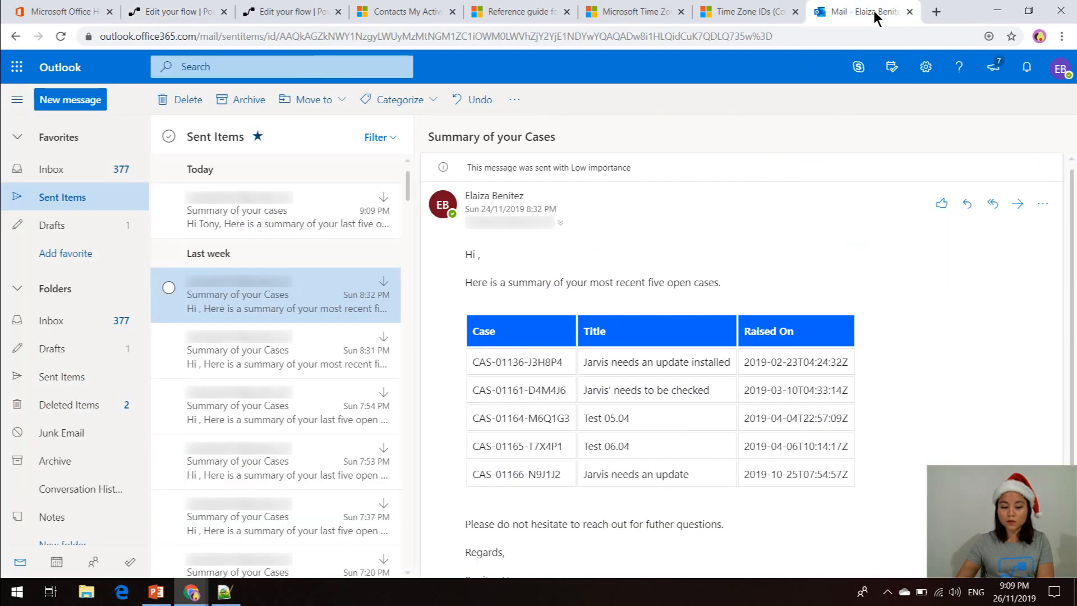
{"action": "left_click", "coordinate": [258, 202]}
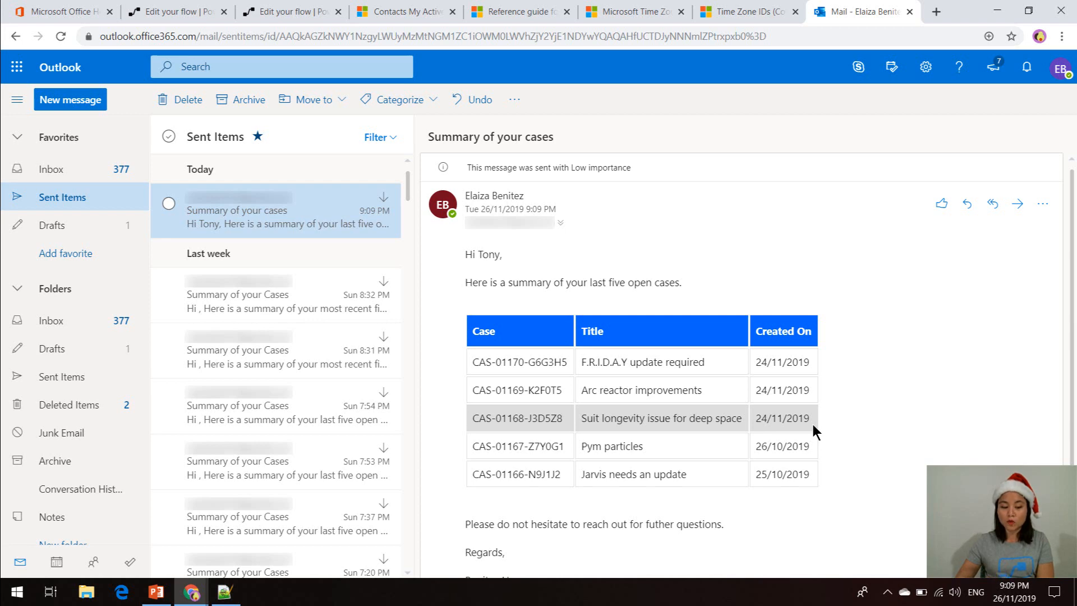
Step: Examine the 1.2 Get location by address and 1.3 Retrieve local time of contact actions in the Timezone 2 flow
{"action": "left_click", "coordinate": [264, 12]}
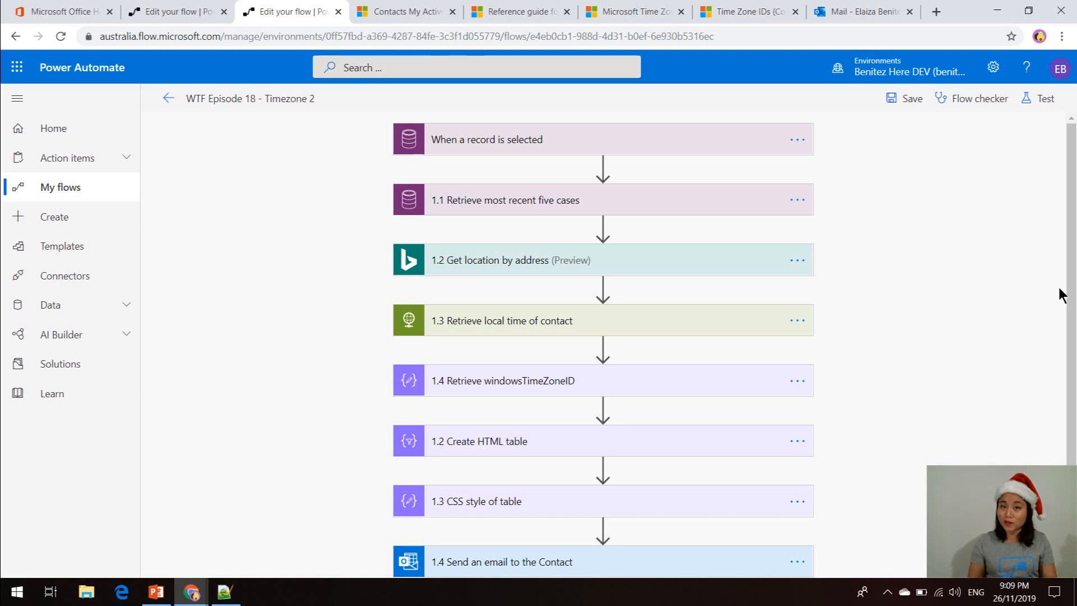
{"action": "left_click", "coordinate": [555, 263]}
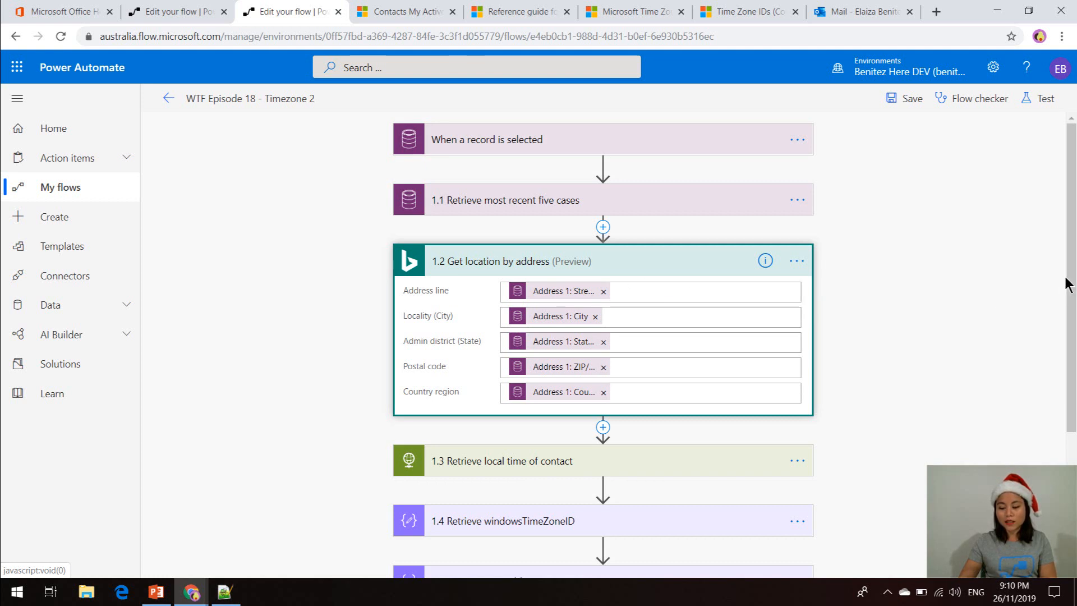
{"action": "left_click_drag", "start_coordinate": [1071, 275], "coordinate": [1071, 410]}
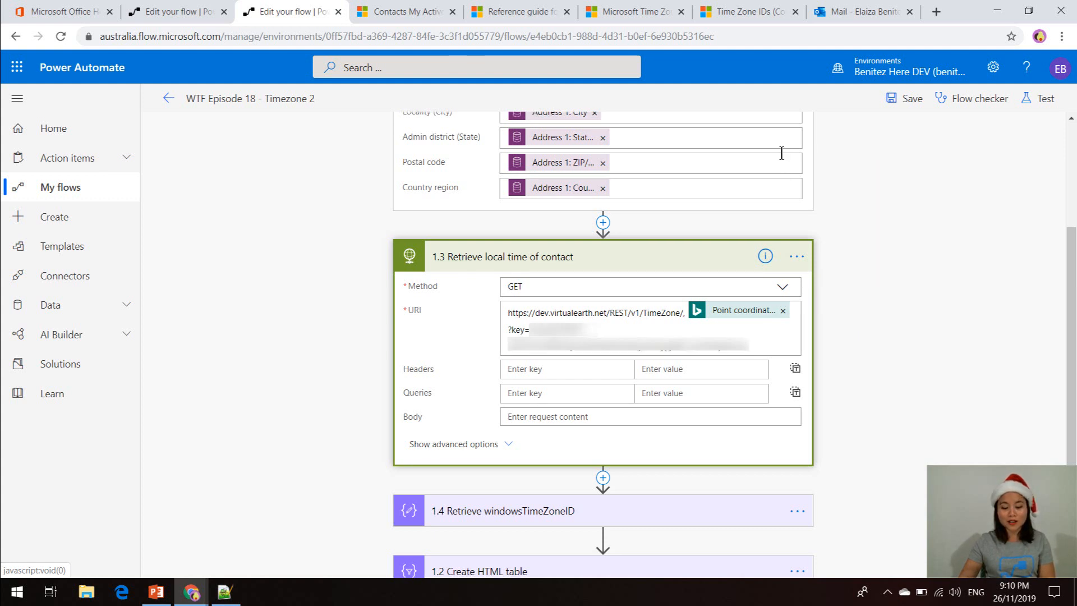
{"action": "scroll", "coordinate": [781, 153], "scroll_direction": "up", "scroll_amount": 2}
{"action": "scroll", "coordinate": [1072, 297], "scroll_direction": "down", "scroll_amount": 1}
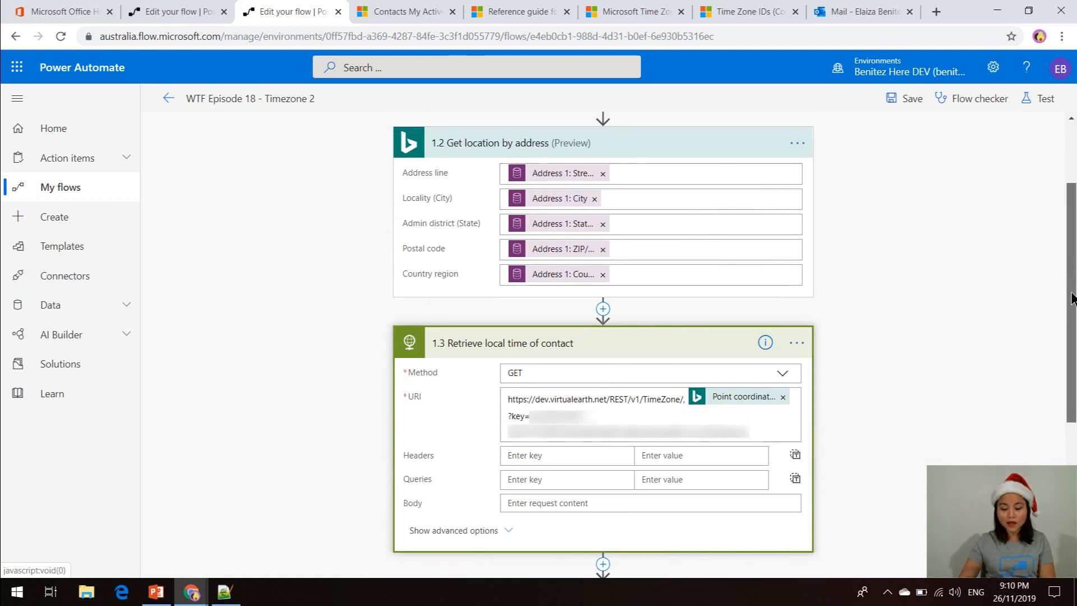
{"action": "scroll", "coordinate": [1073, 297], "scroll_direction": "down", "scroll_amount": 2}
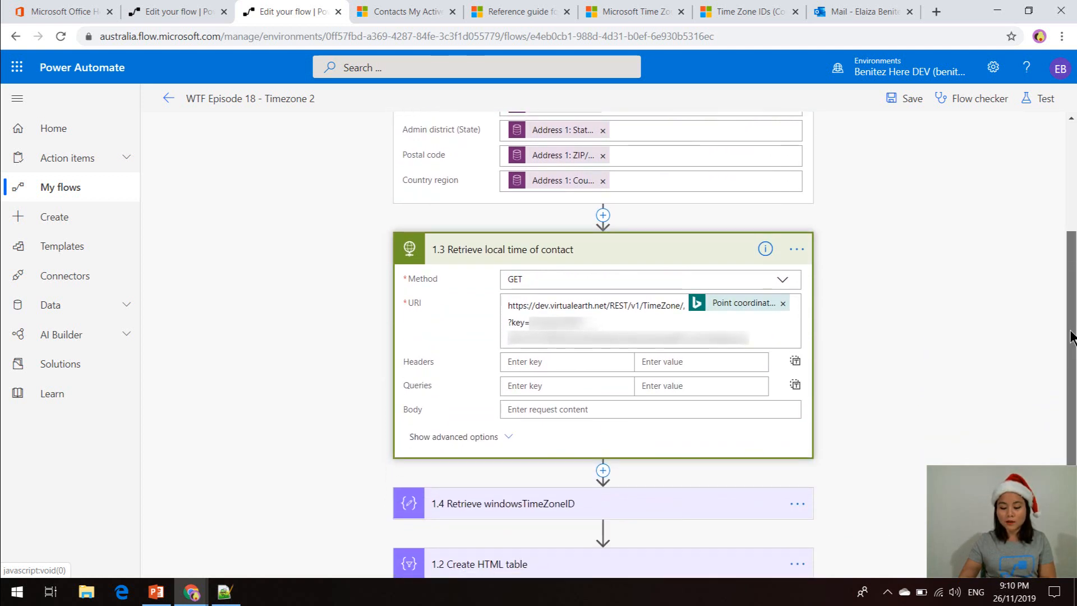
Step: Expand the 1.4 Retrieve windowsTimeZoneID action and compare the API response with the Option 2 expression in Notepad++
{"action": "scroll", "coordinate": [1072, 336], "scroll_direction": "down", "scroll_amount": 3}
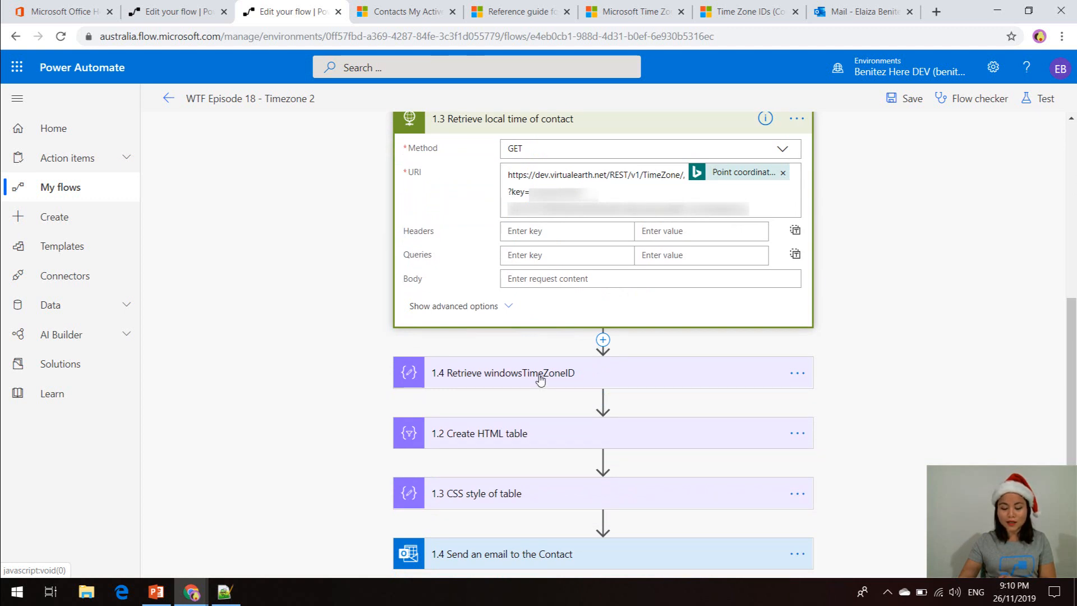
{"action": "left_click", "coordinate": [541, 380]}
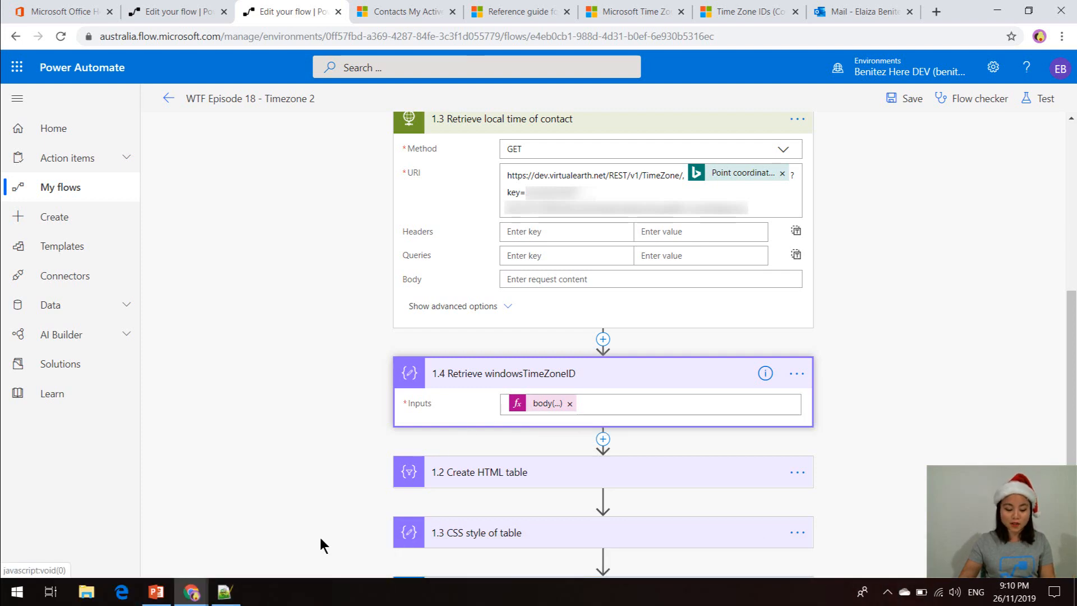
{"action": "left_click", "coordinate": [224, 592]}
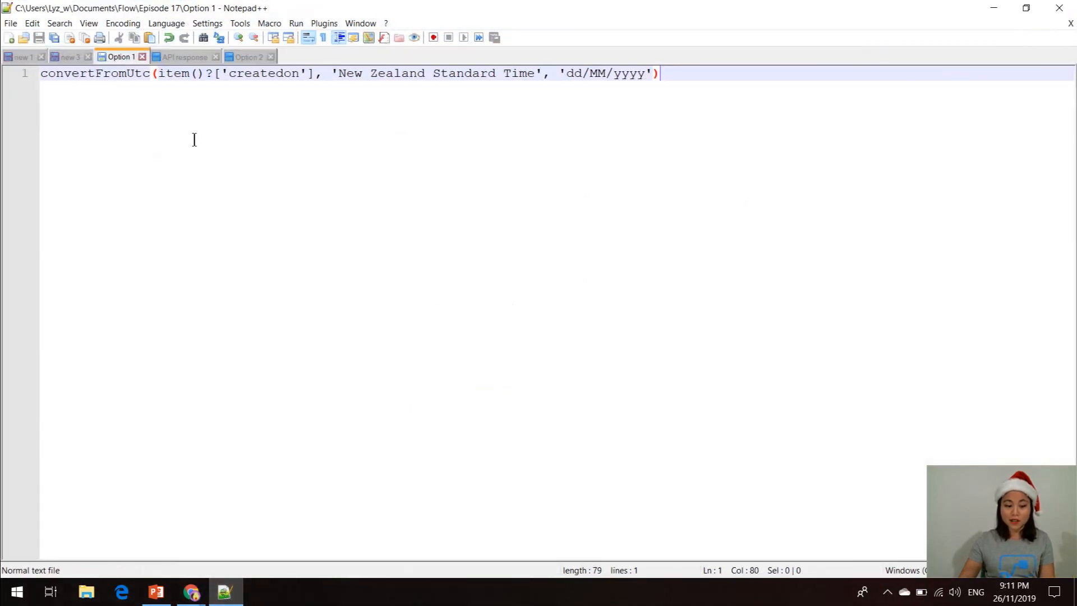
{"action": "left_click", "coordinate": [168, 58]}
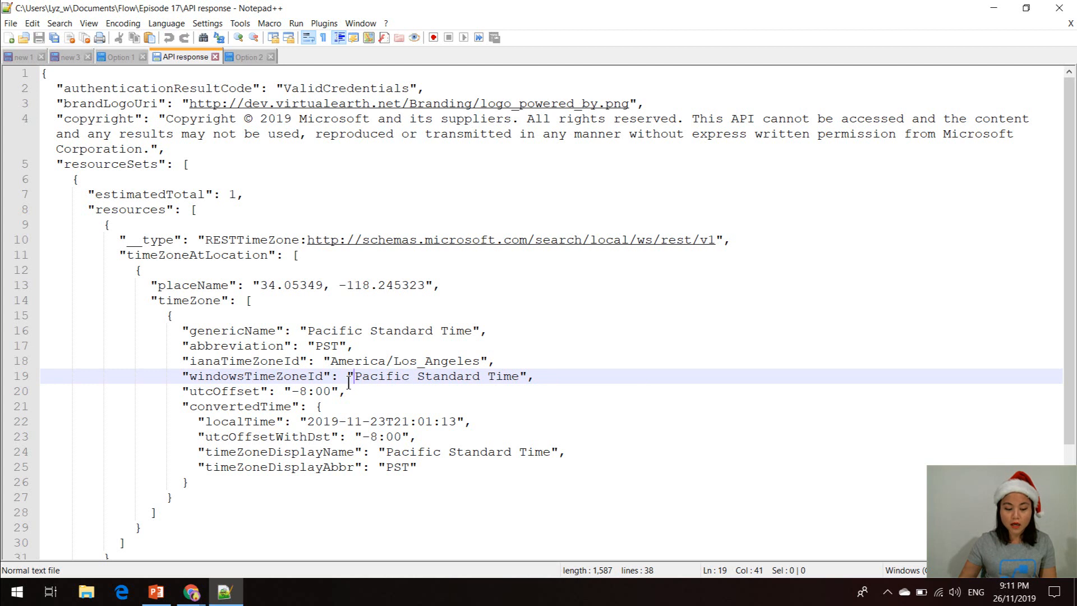
{"action": "left_click", "coordinate": [232, 53]}
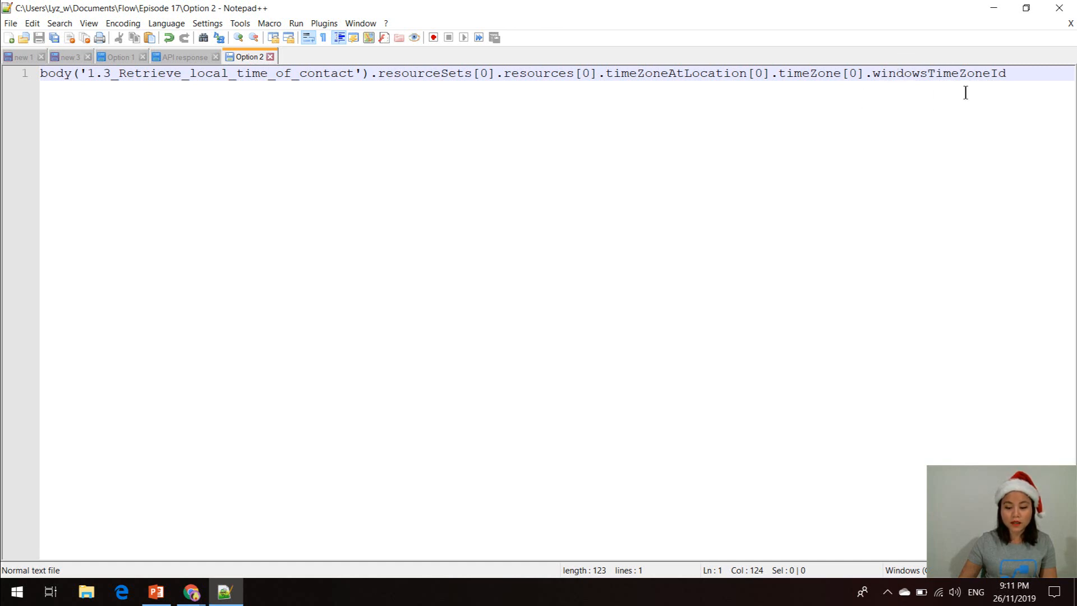
{"action": "left_click", "coordinate": [174, 55]}
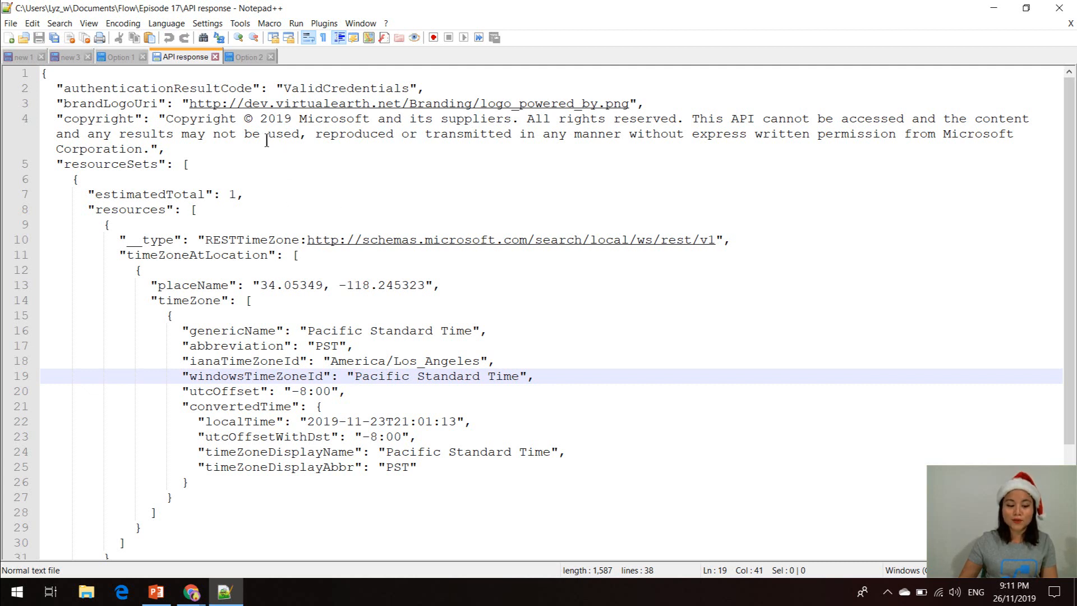
{"action": "left_click", "coordinate": [249, 55]}
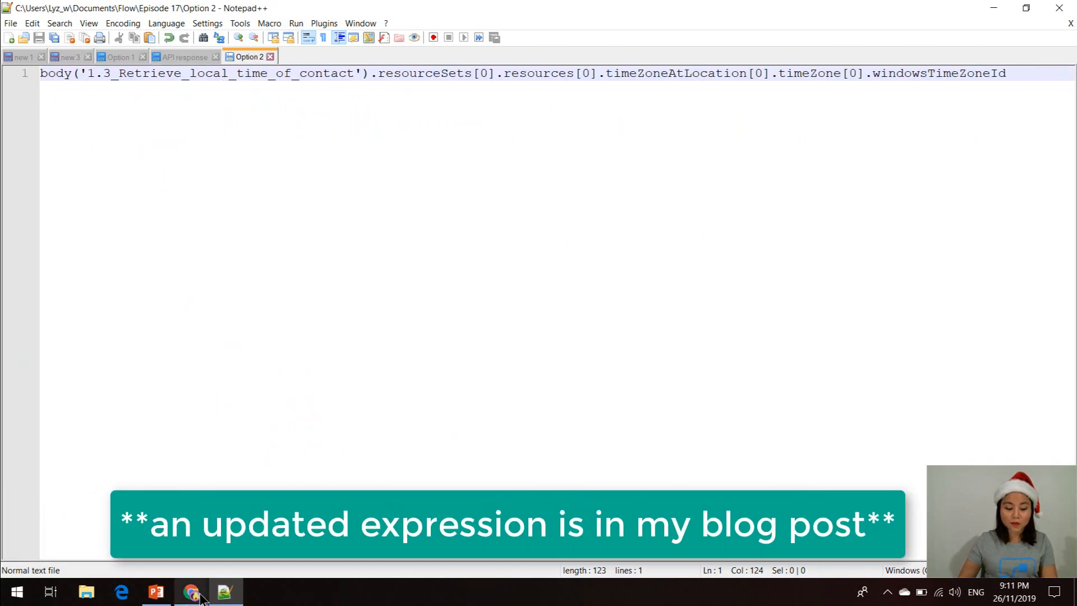
Step: Return to the Timezone 2 flow in Chrome and expand its 1.2 Create HTML table action to review the Created On expression
{"action": "left_click", "coordinate": [190, 592]}
{"action": "left_click", "coordinate": [150, 541]}
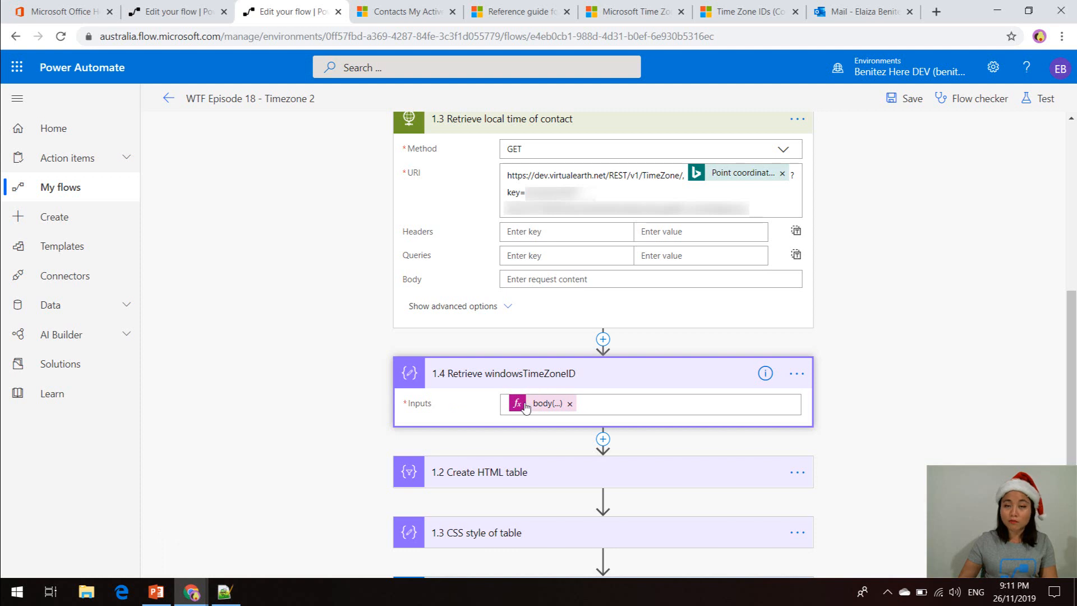
{"action": "left_click", "coordinate": [498, 474]}
{"action": "scroll", "coordinate": [975, 348], "scroll_direction": "down", "scroll_amount": 5}
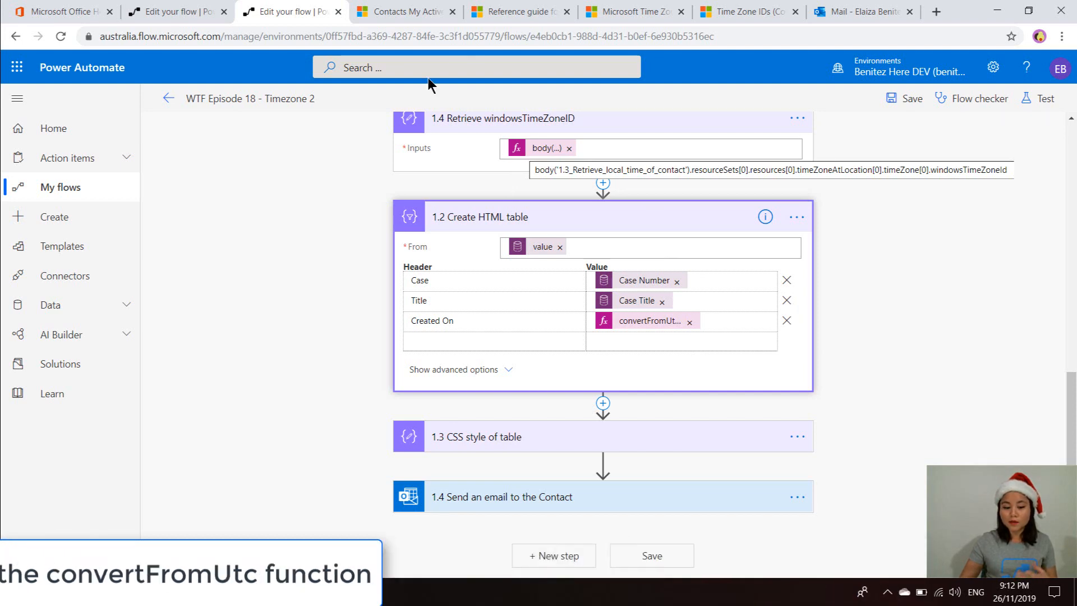
Step: Switch to the Dynamics 365 contacts list and run the WTF Episode 18 - Timezone 2 flow on the selected contact
{"action": "left_click", "coordinate": [383, 13]}
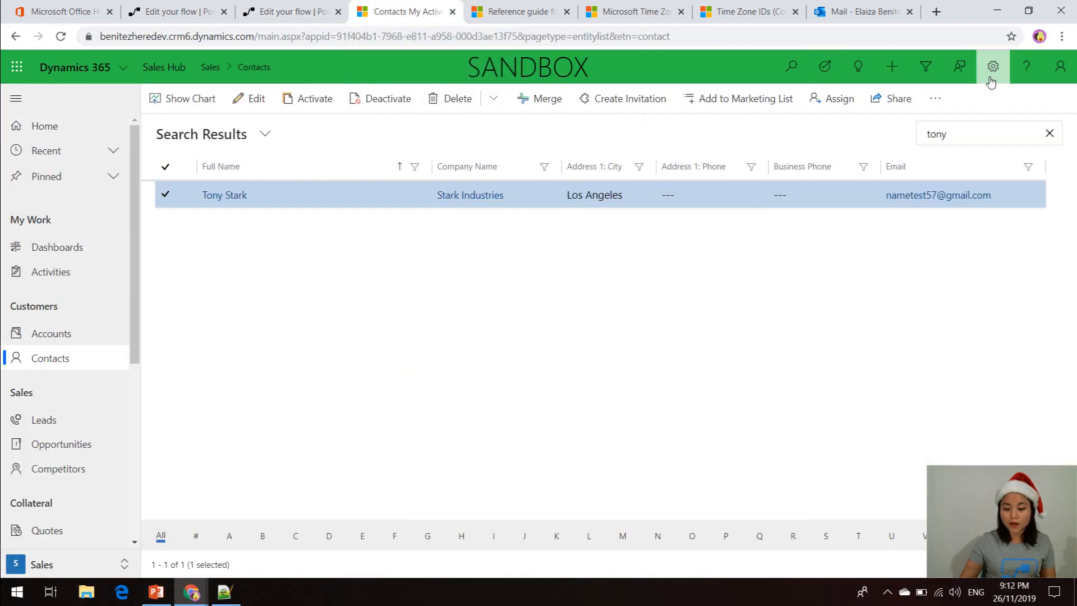
{"action": "left_click", "coordinate": [936, 99]}
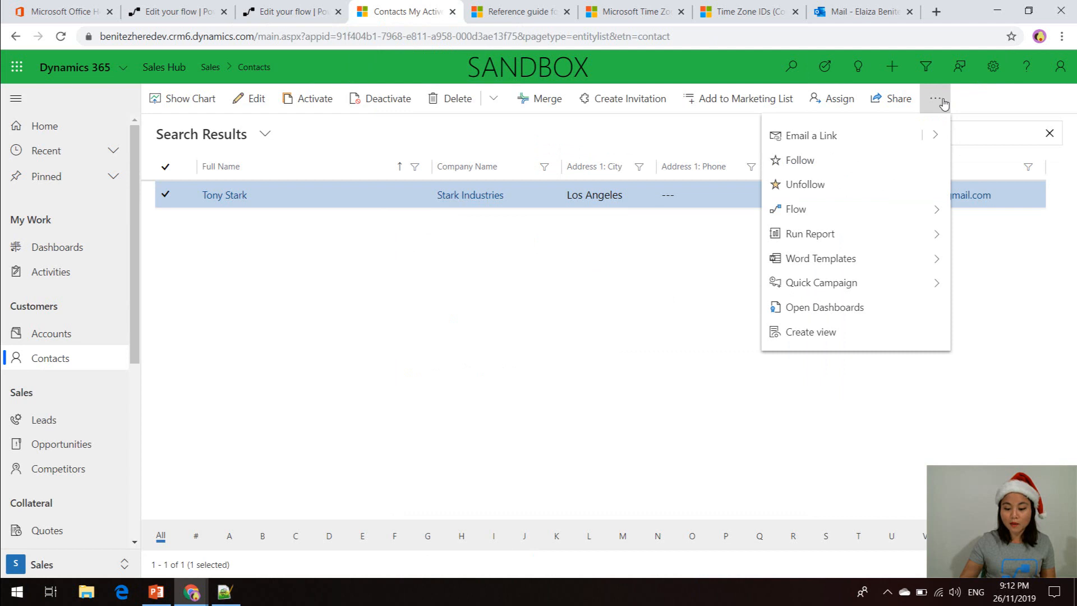
{"action": "left_click", "coordinate": [895, 212]}
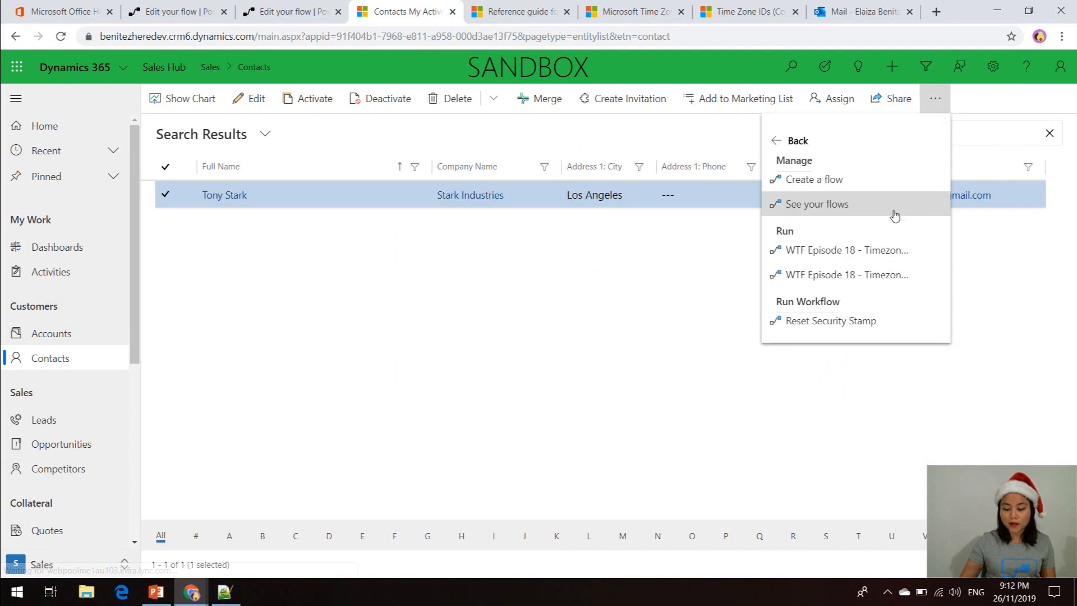
{"action": "left_click", "coordinate": [914, 279]}
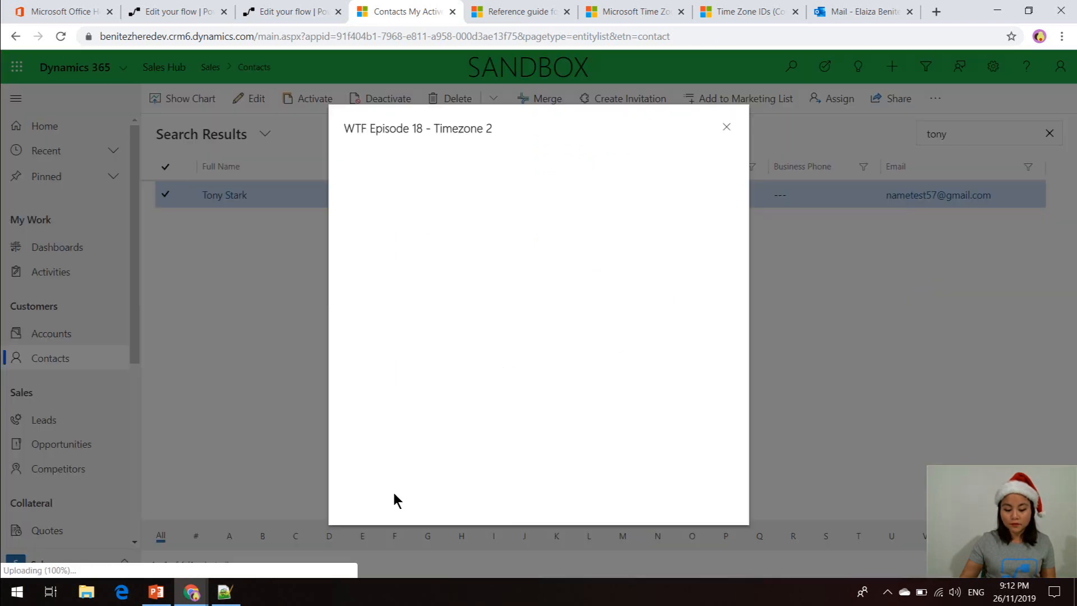
{"action": "left_click", "coordinate": [399, 403]}
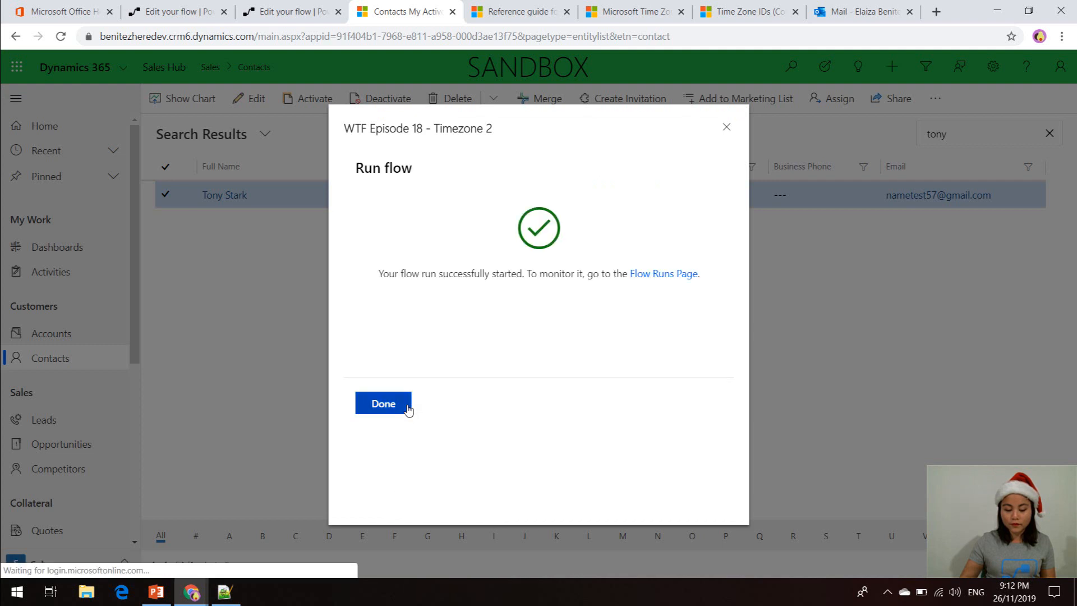
Step: Check the Timezone 2 flow's run history in Power Automate and compare the Created On dates in Outlook's two newest sent case summary emails
{"action": "left_click", "coordinate": [281, 12]}
{"action": "left_click", "coordinate": [168, 100]}
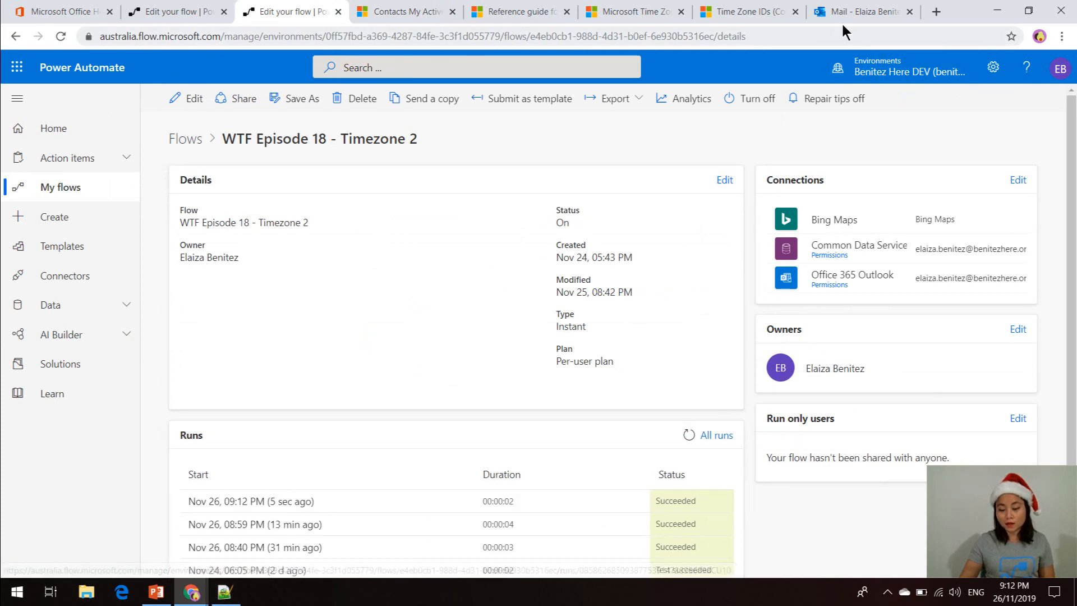
{"action": "left_click", "coordinate": [847, 2]}
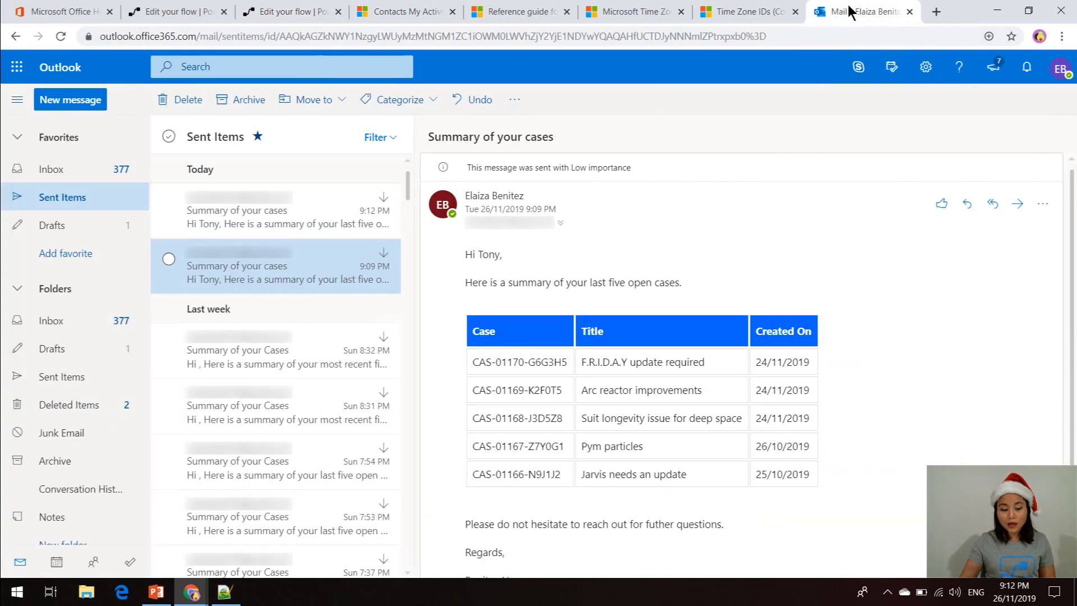
{"action": "left_click", "coordinate": [251, 206]}
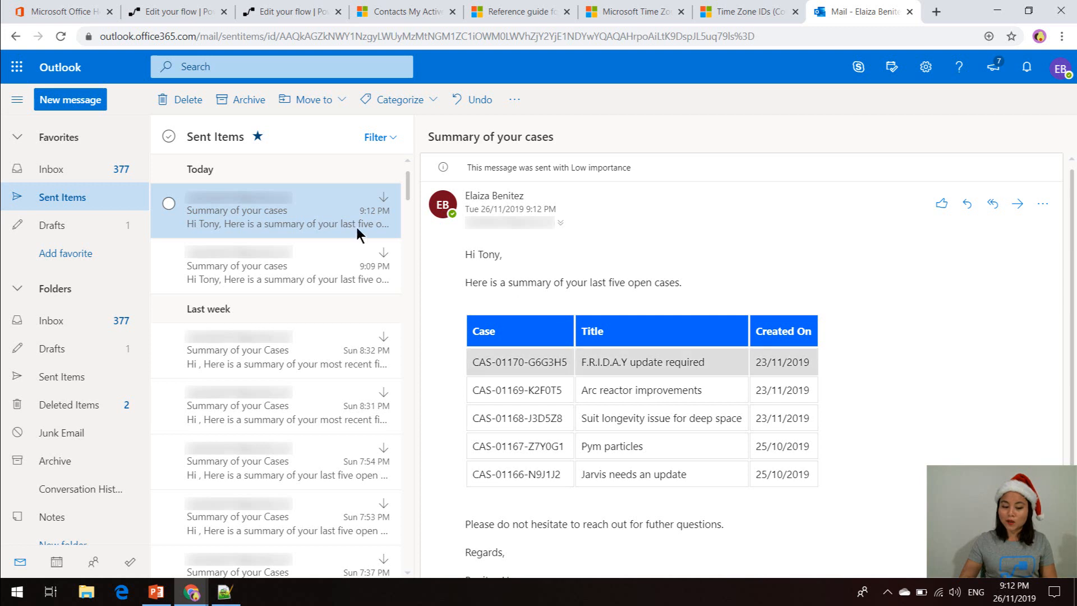
{"action": "left_click", "coordinate": [321, 250]}
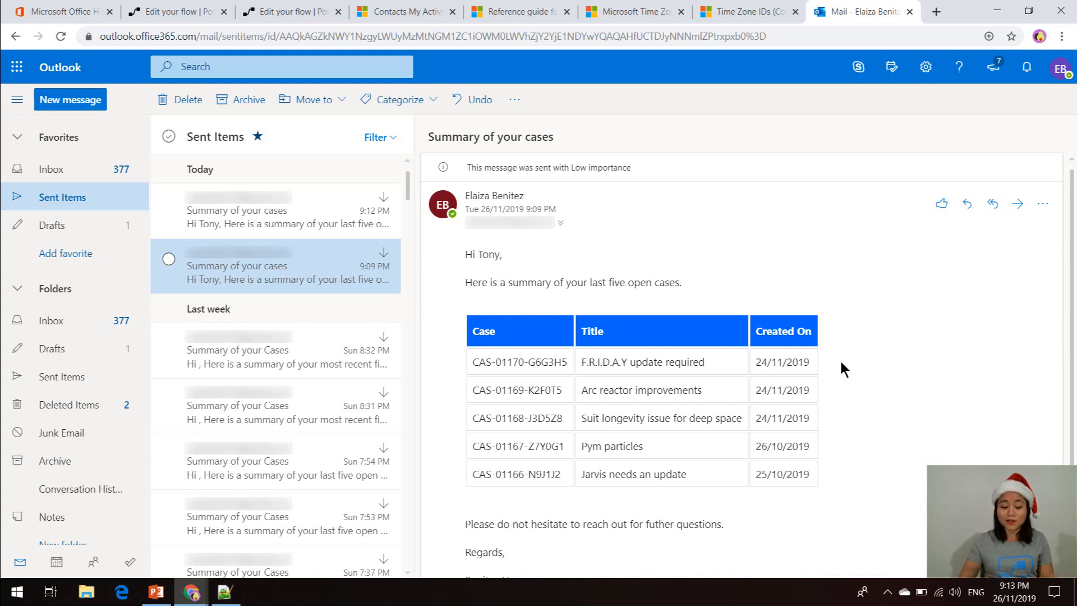
{"action": "left_click", "coordinate": [260, 220]}
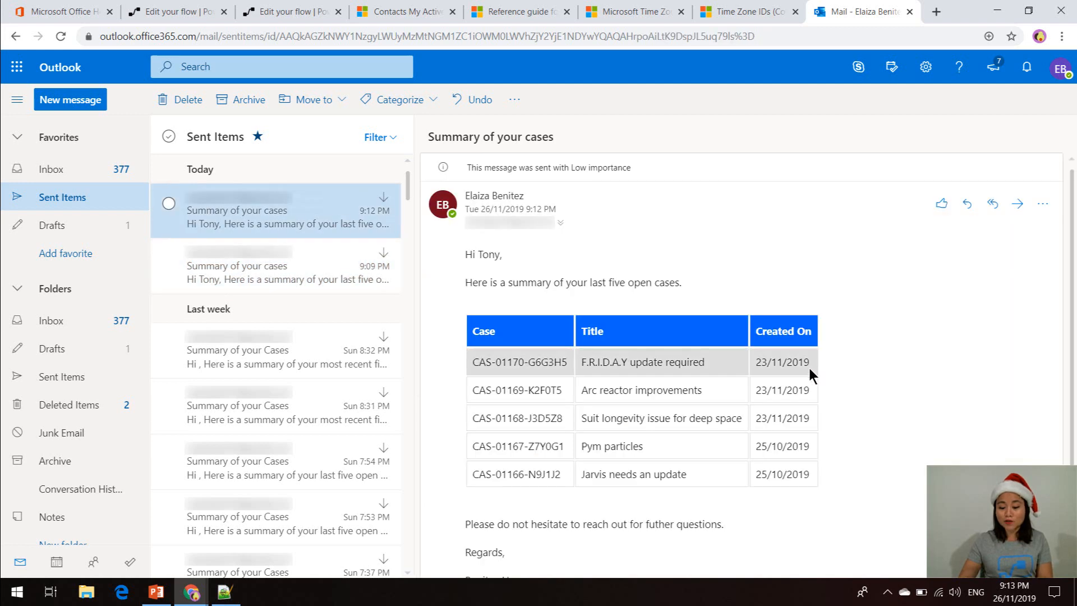